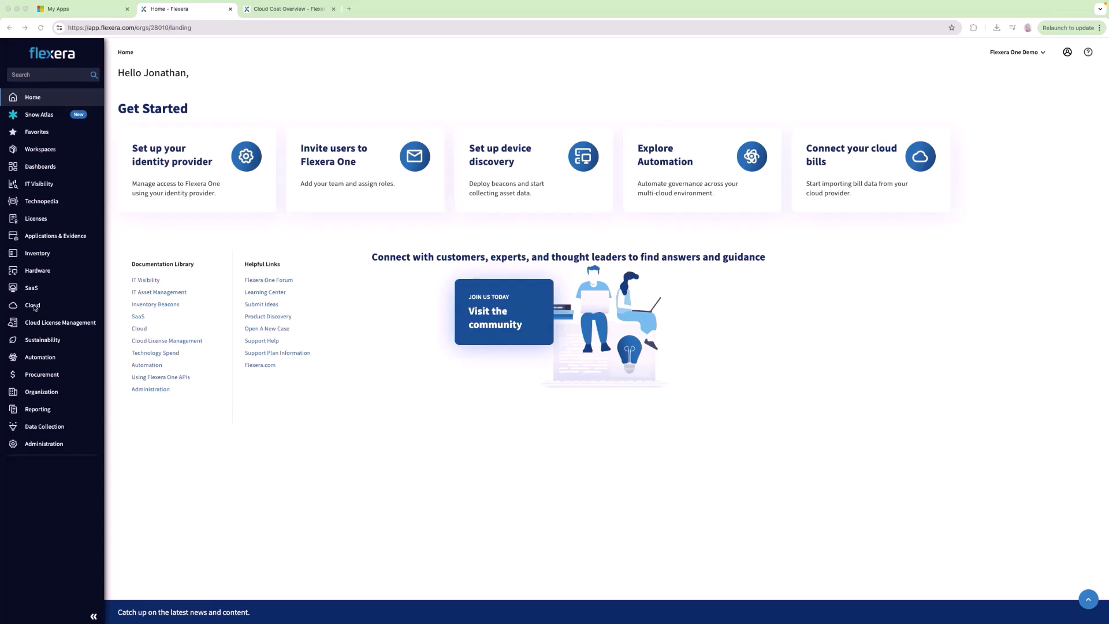
Open the cloud cost Tabular View and check its date range options without changing the selected range
mouse_move(34, 308)
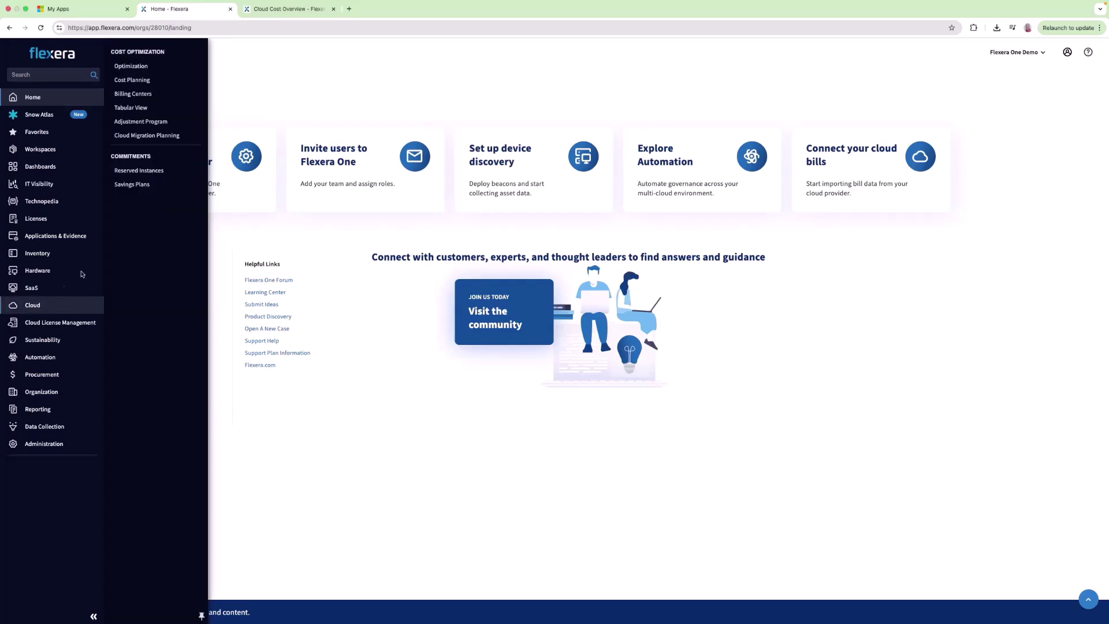
left_click(137, 111)
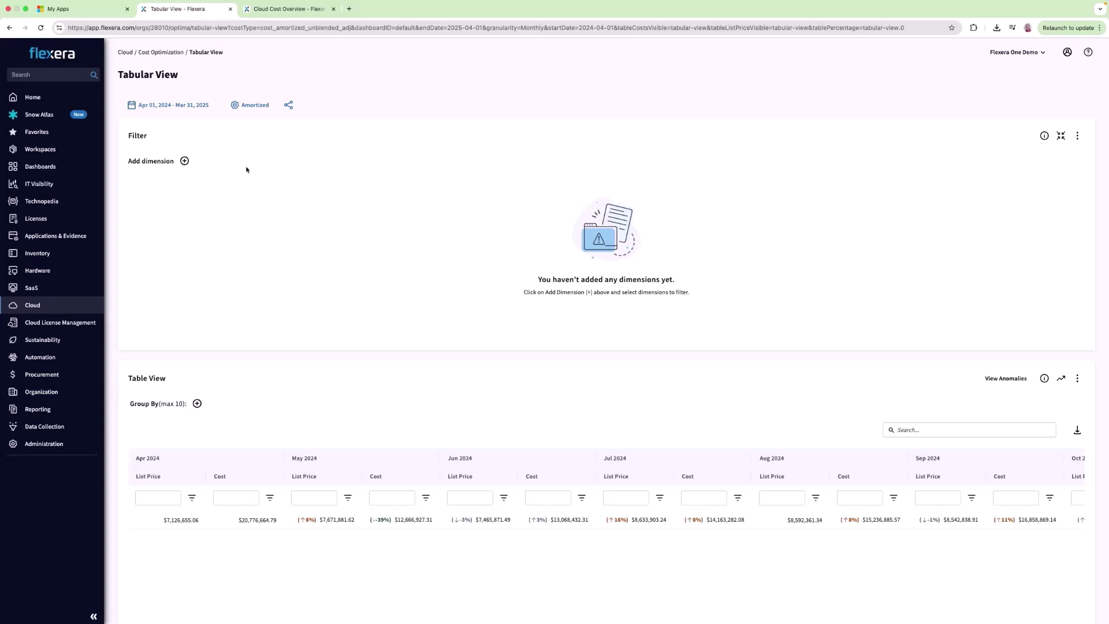
left_click(166, 106)
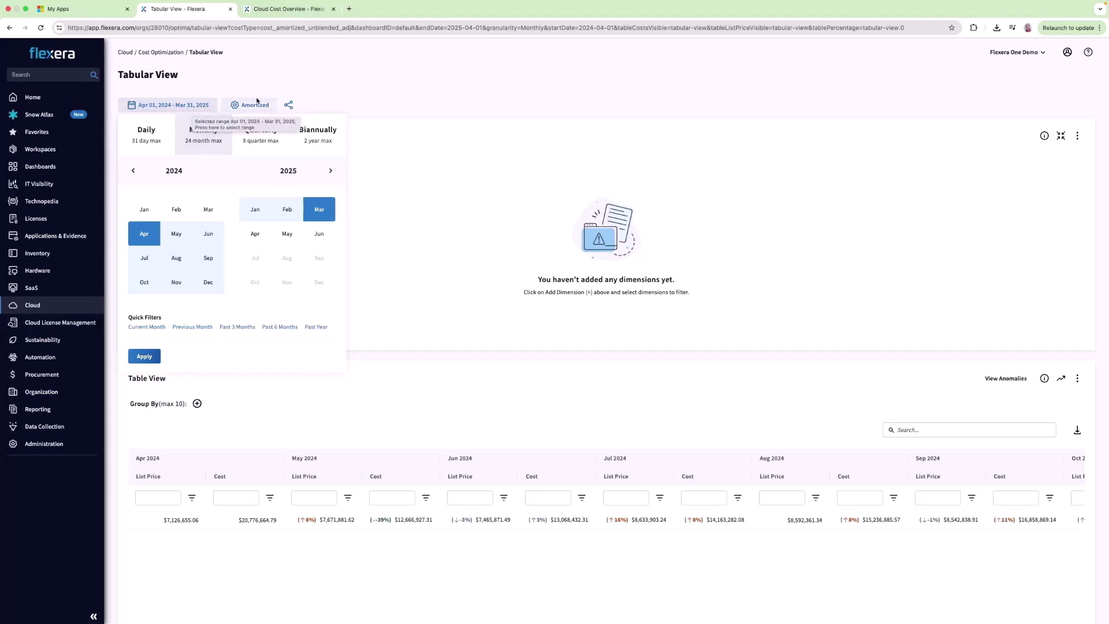
left_click(380, 103)
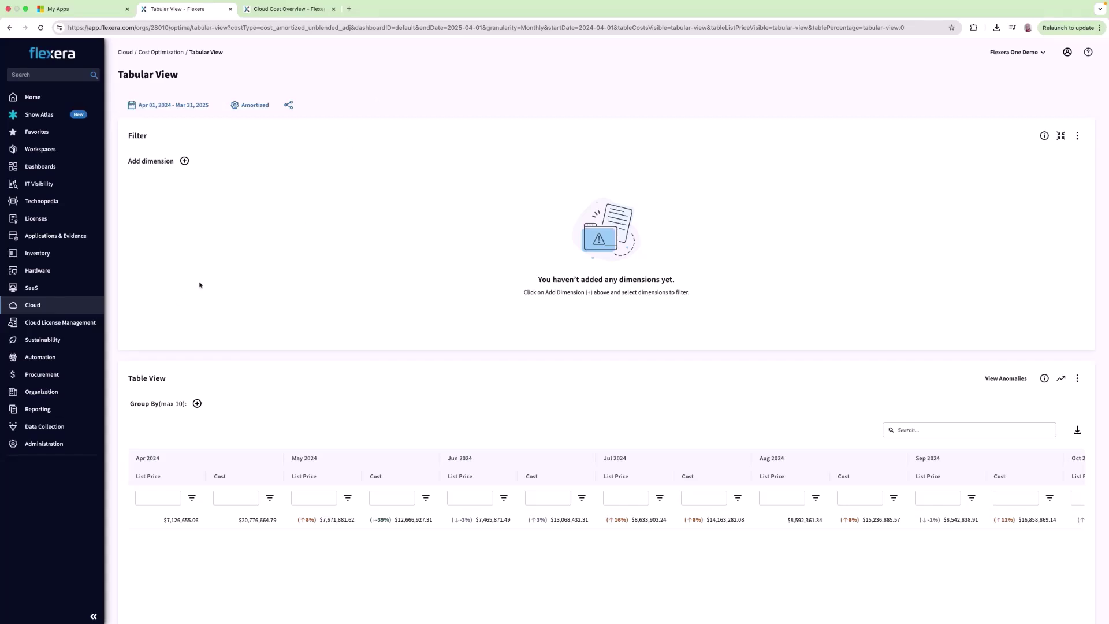
Add the Cloud Vendor dimension to the Tabular View filter
left_click(185, 161)
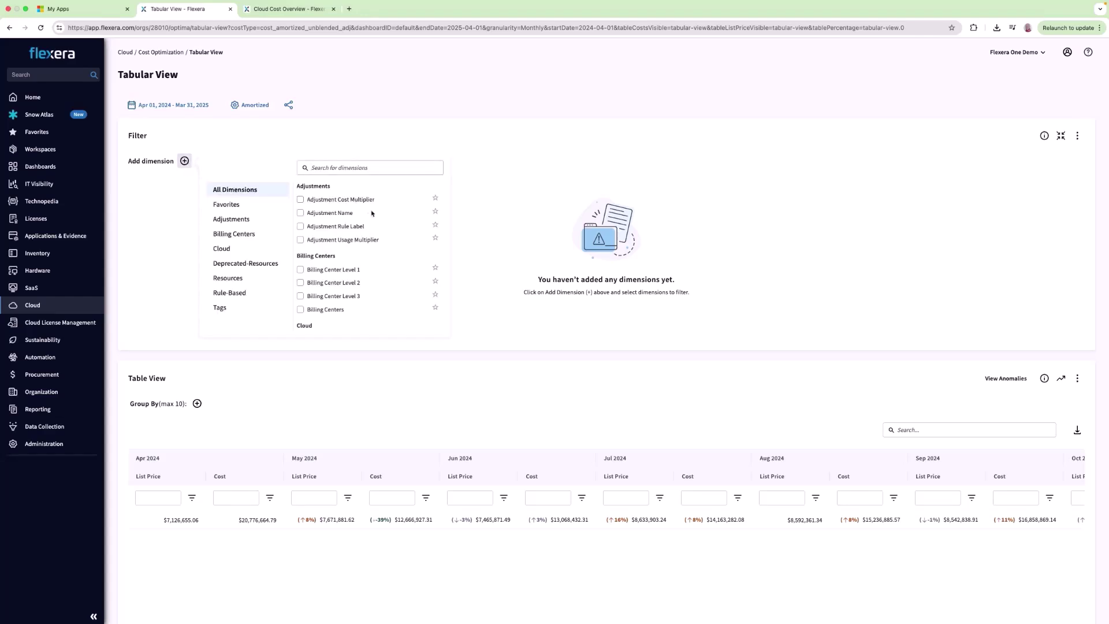
scroll(363, 253, "down", 3)
left_click(300, 253)
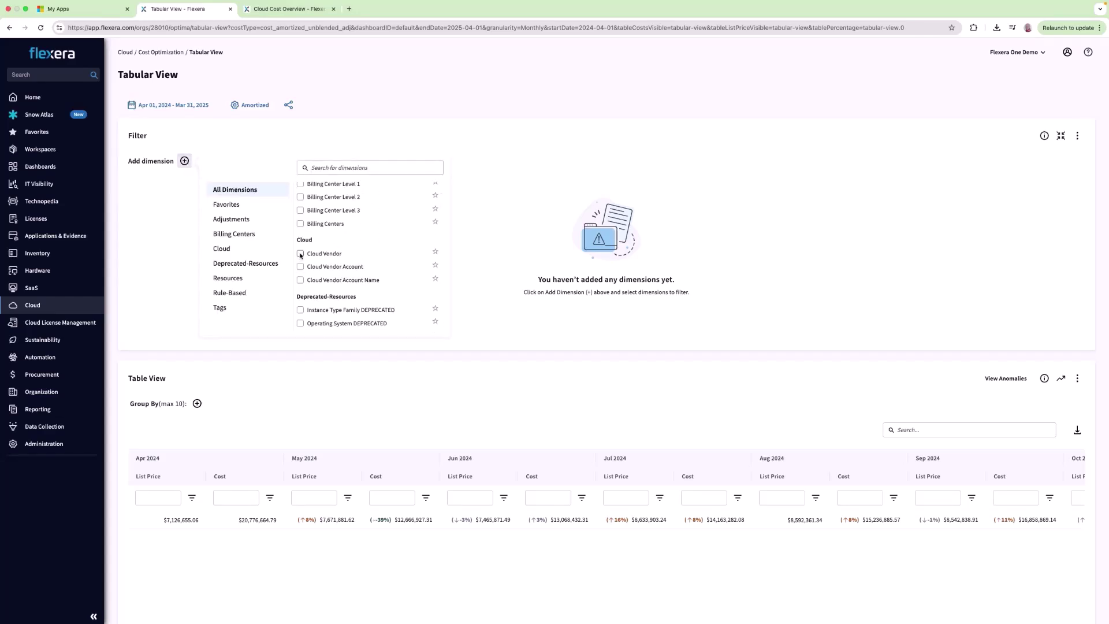
left_click(317, 134)
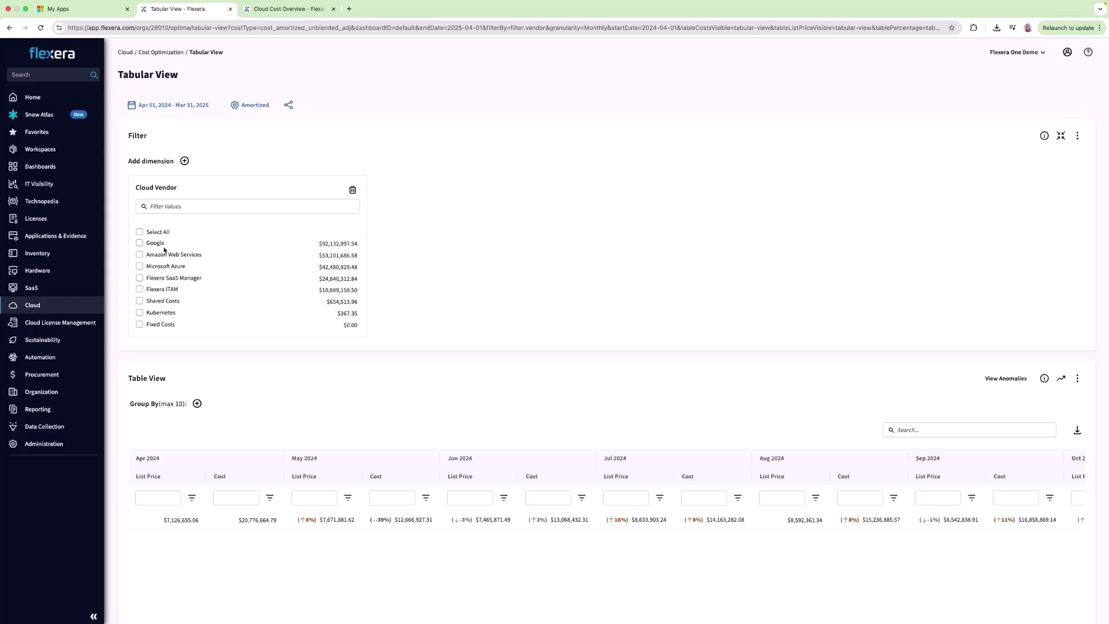
Filter Cloud Vendor to all values except Flexera SaaS Manager, Flexera ITAM and Fixed Costs
left_click(140, 232)
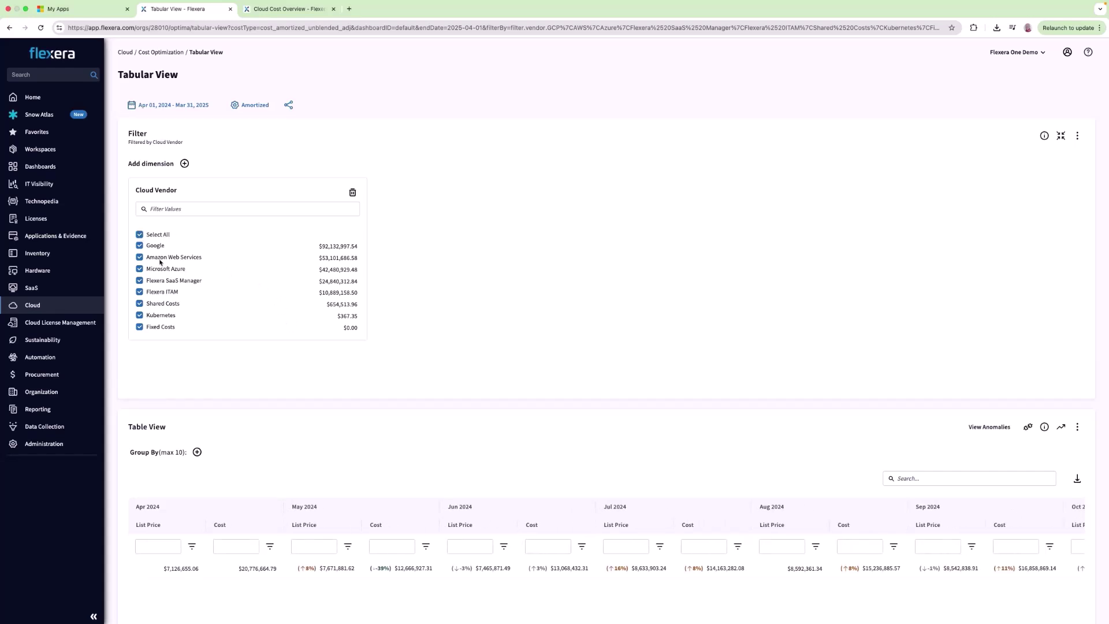
left_click(140, 280)
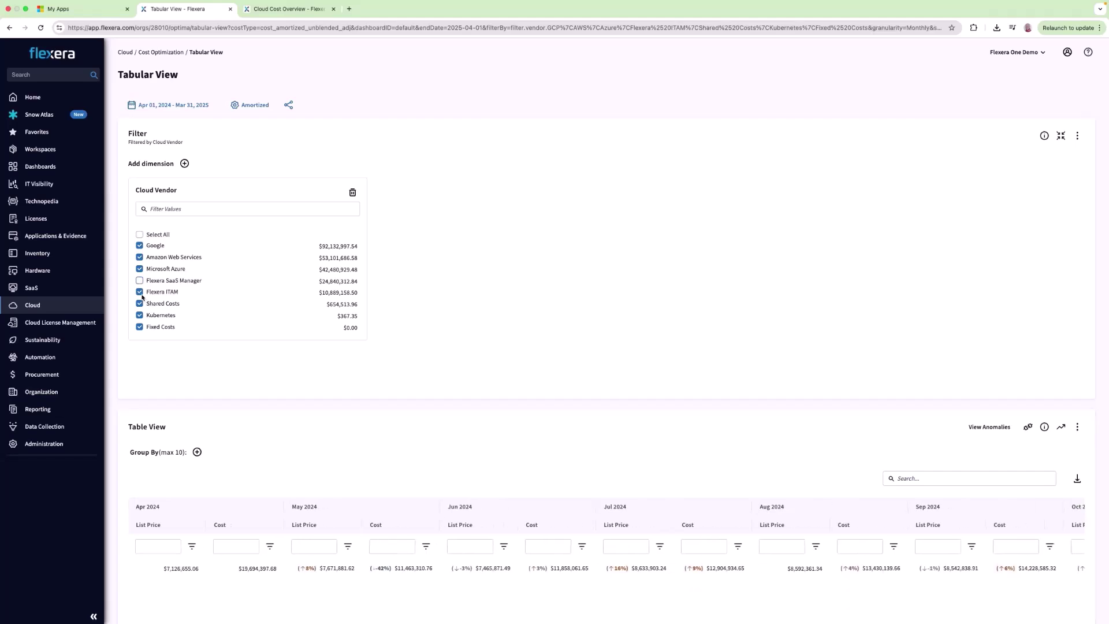
left_click(140, 292)
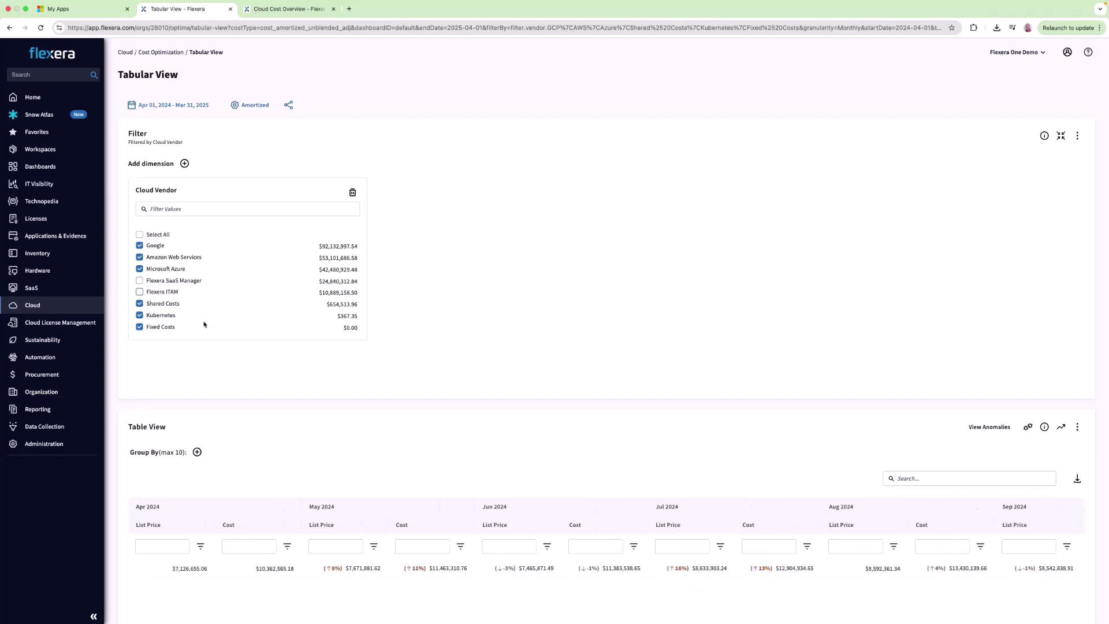
left_click(140, 327)
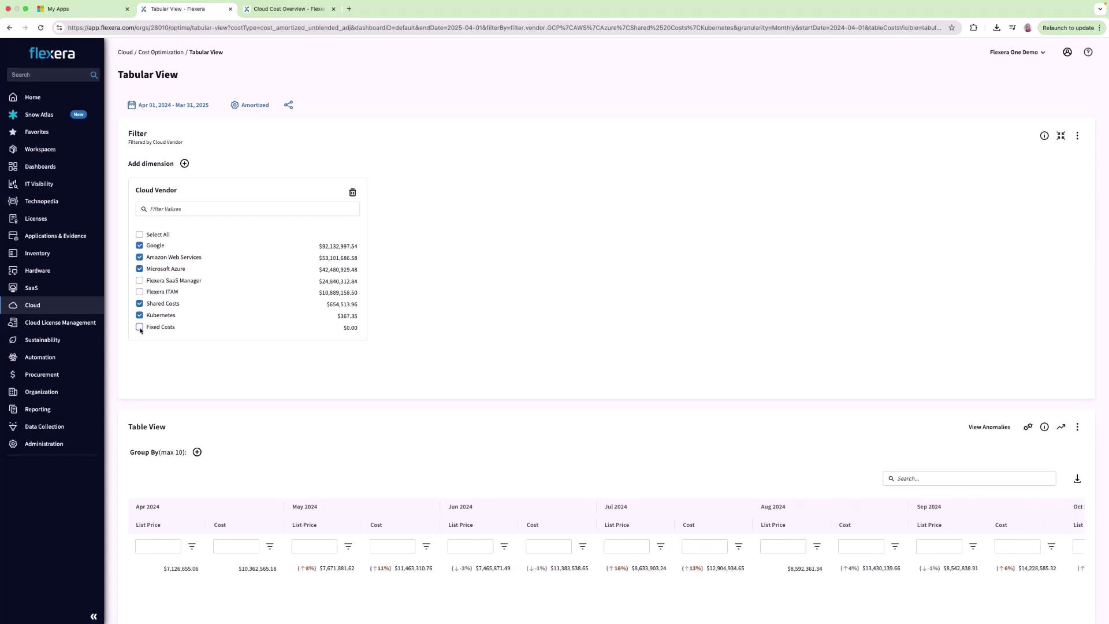
Check the available filter dimensions and review the filtered monthly list prices and costs across the table up to the totals
left_click(185, 164)
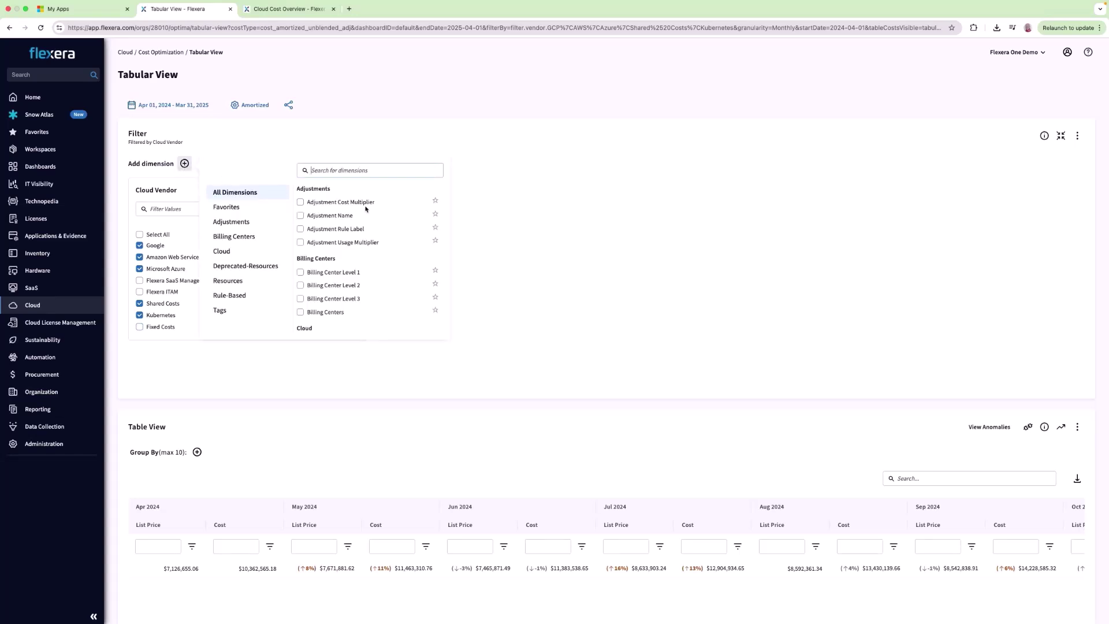
scroll(562, 391, "down", 3)
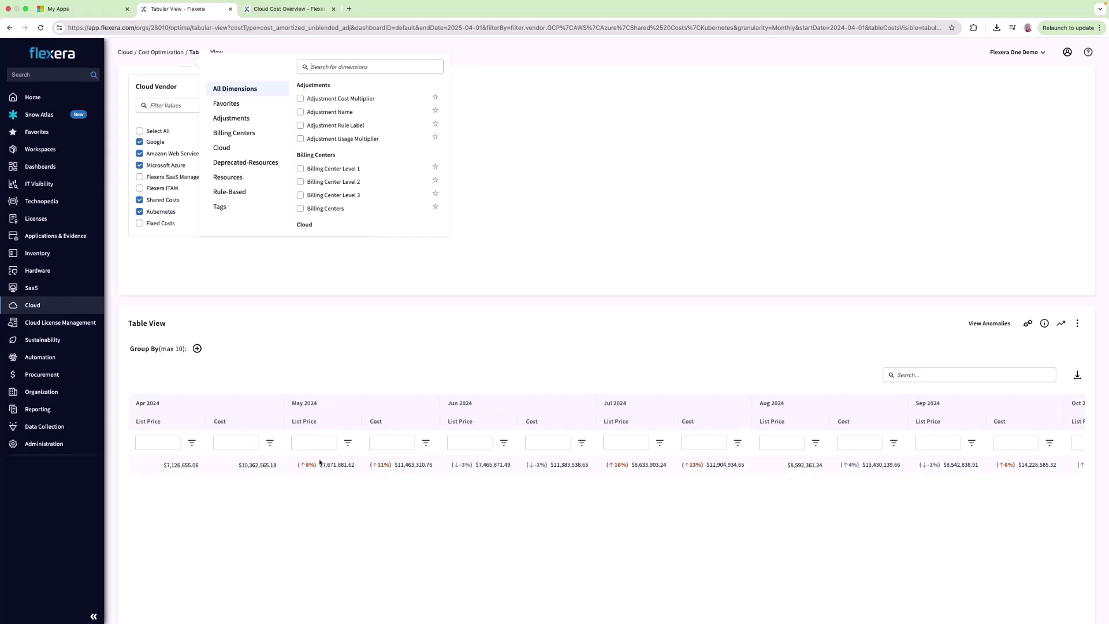
scroll(549, 478, "right", 10)
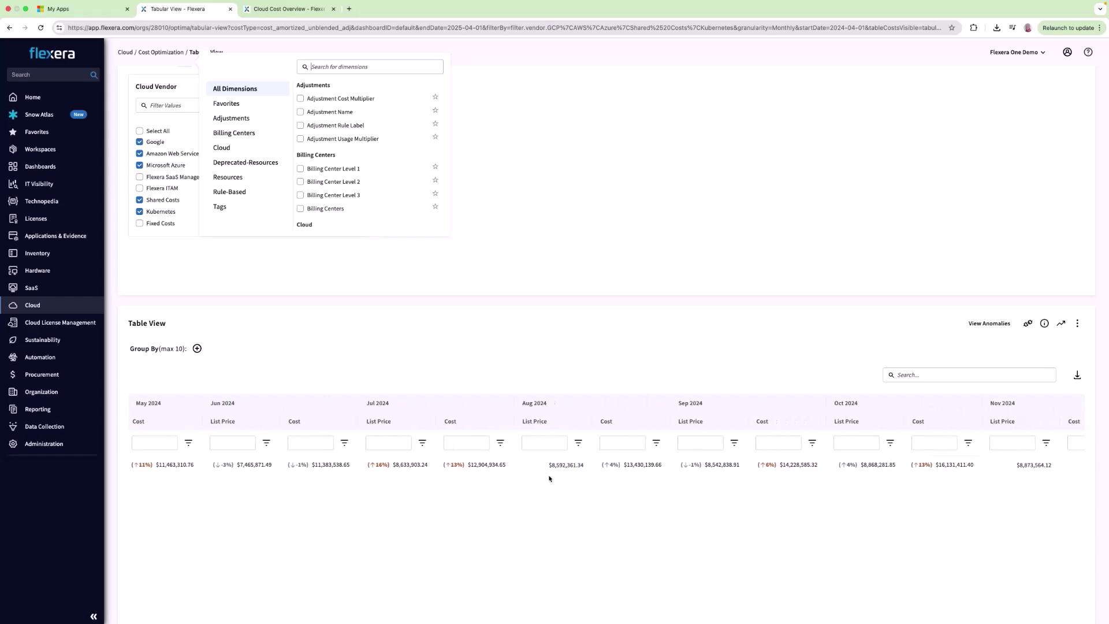
scroll(550, 478, "right", 6)
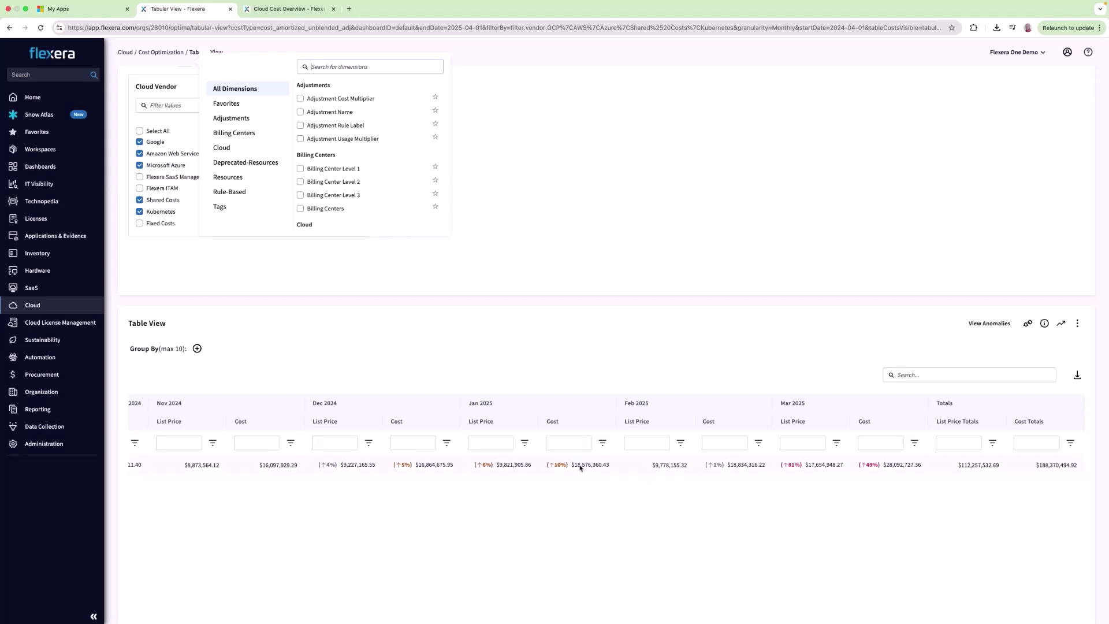
scroll(644, 282, "up", 3)
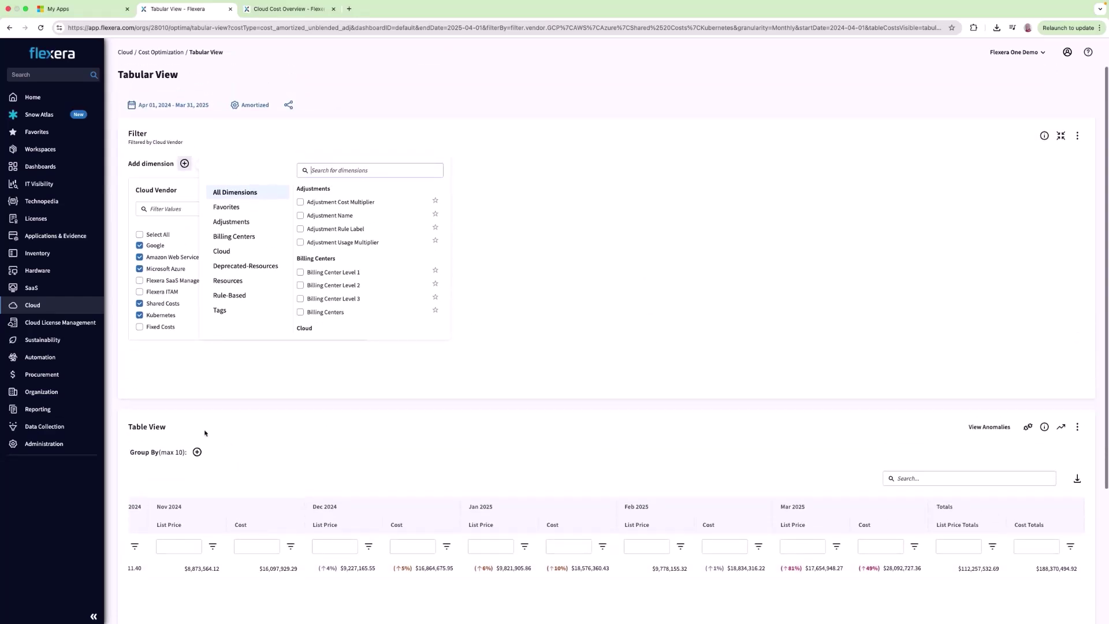
scroll(197, 451, "down", 2)
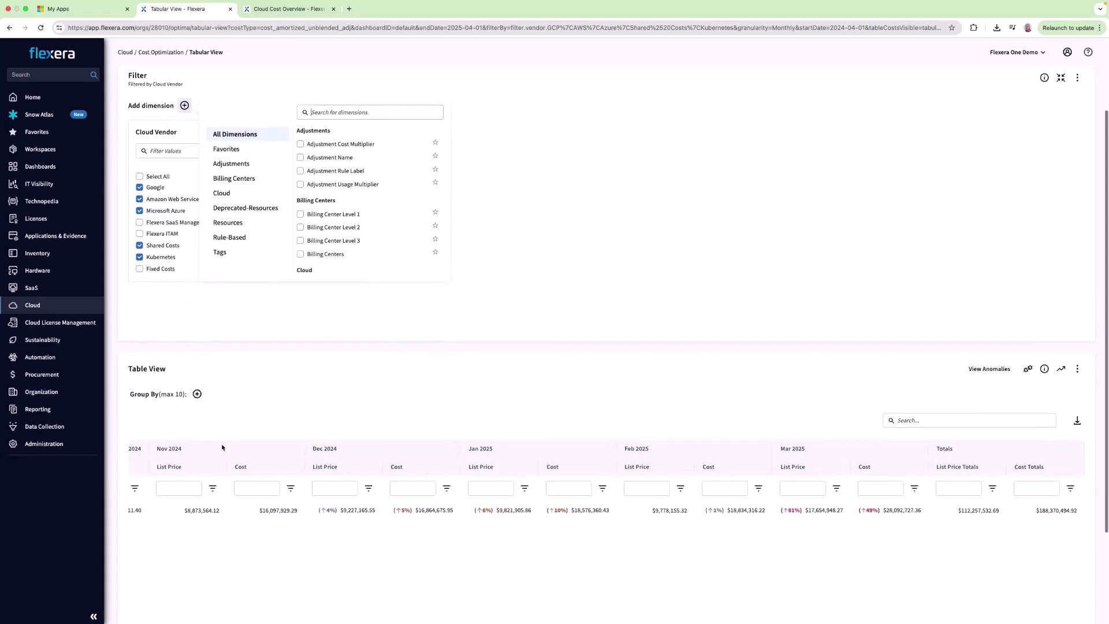
Examine the dimensions available for grouping the table, from Adjustments through Resources to the Rule-Based ones
left_click(197, 394)
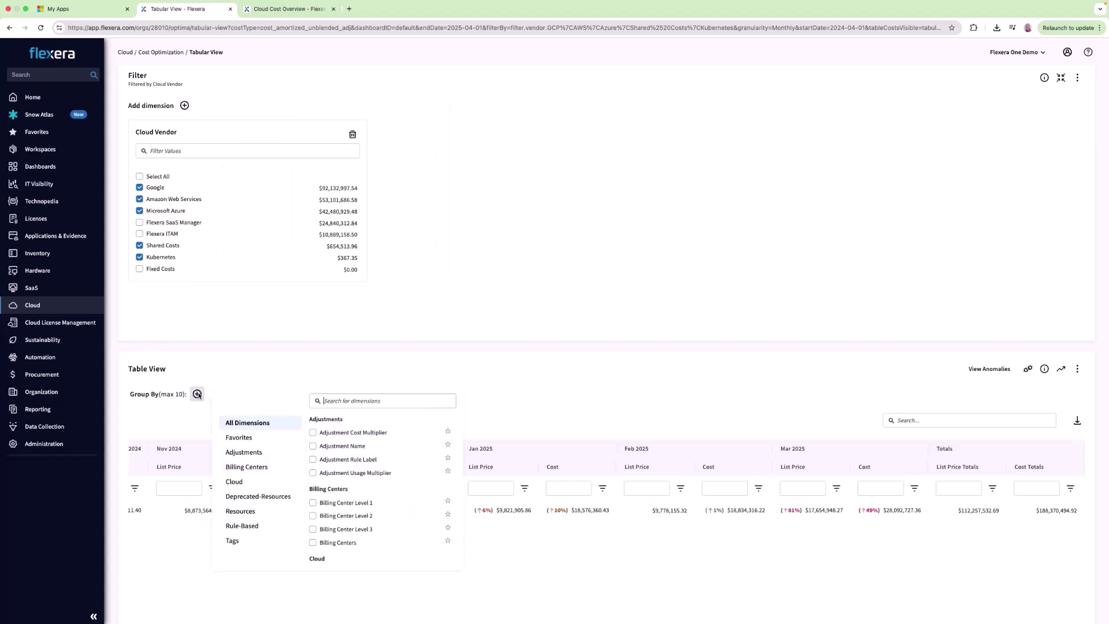
scroll(392, 495, "down", 3)
scroll(391, 495, "down", 2)
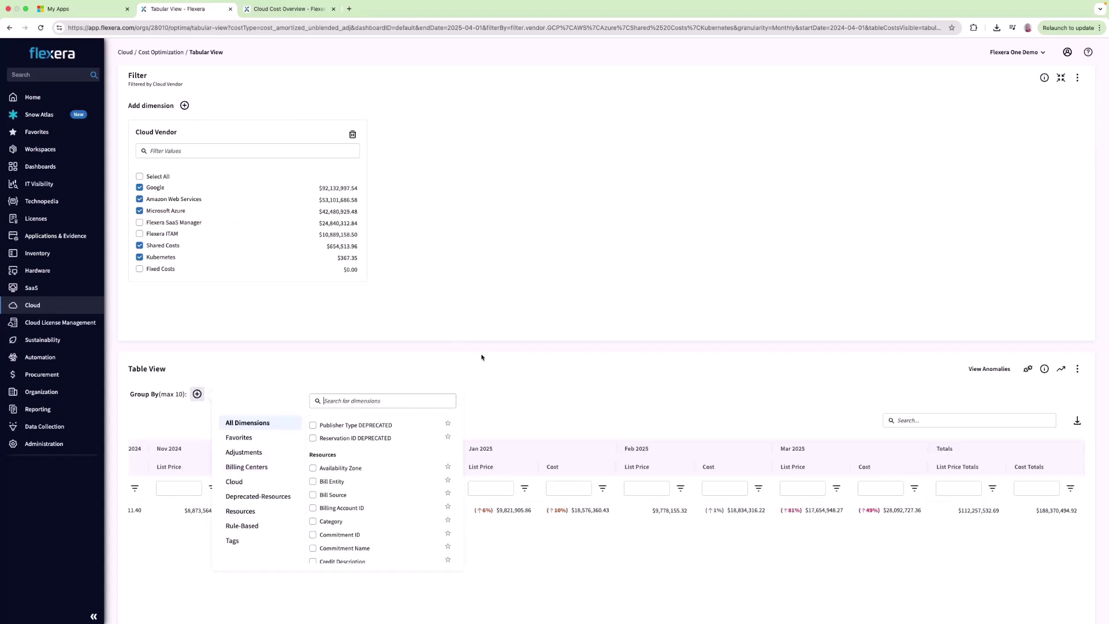
scroll(518, 370, "down", 3)
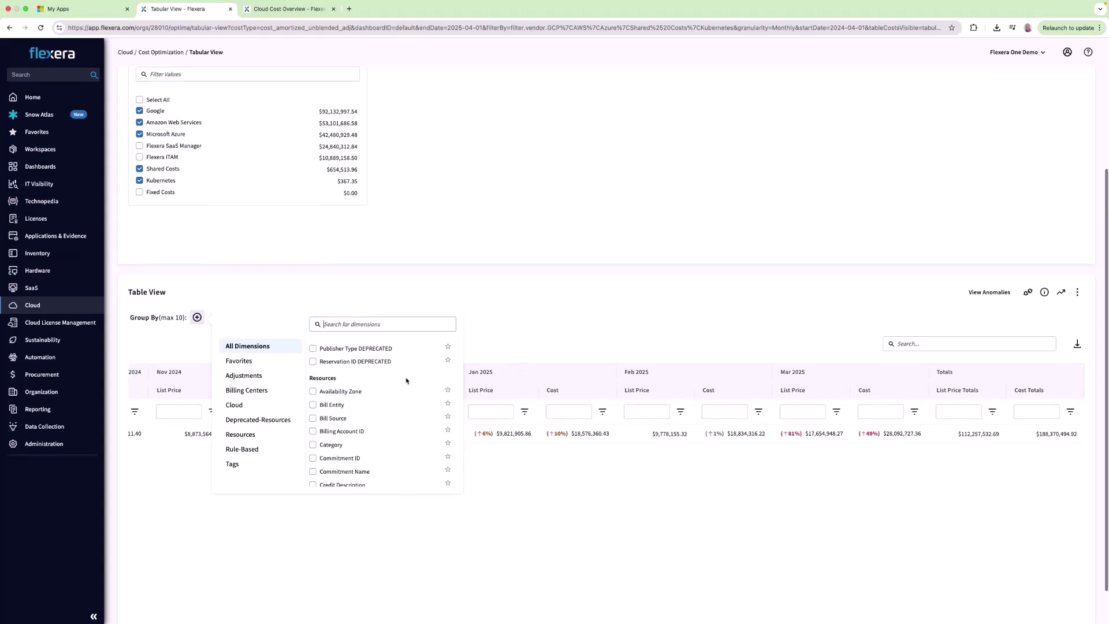
scroll(405, 380, "down", 5)
scroll(405, 380, "down", 5)
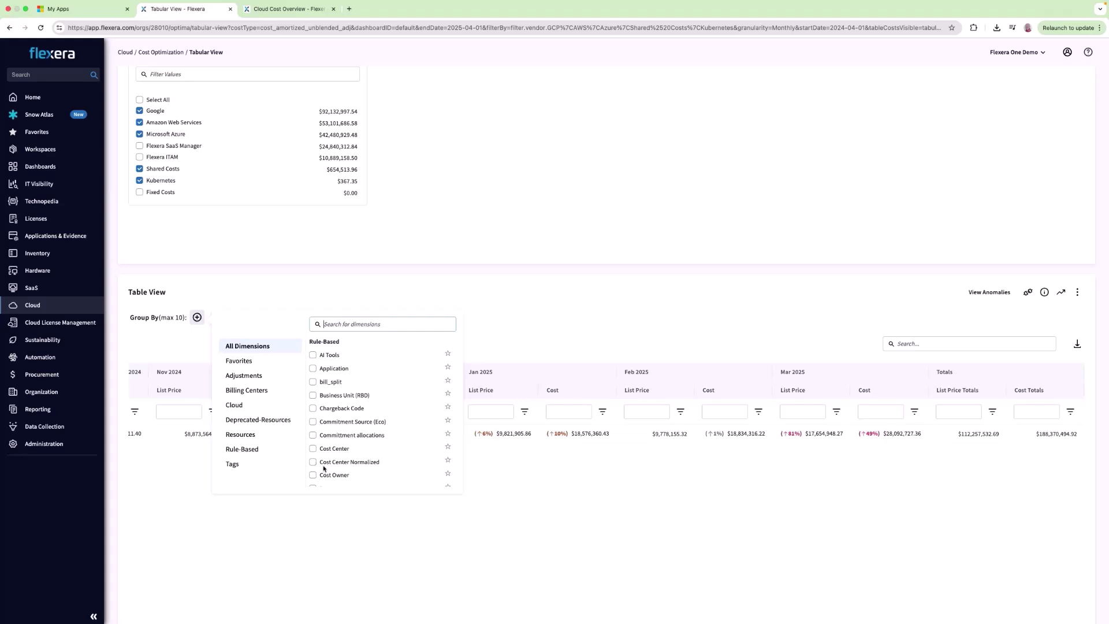
left_click(300, 517)
scroll(255, 517, "up", 3)
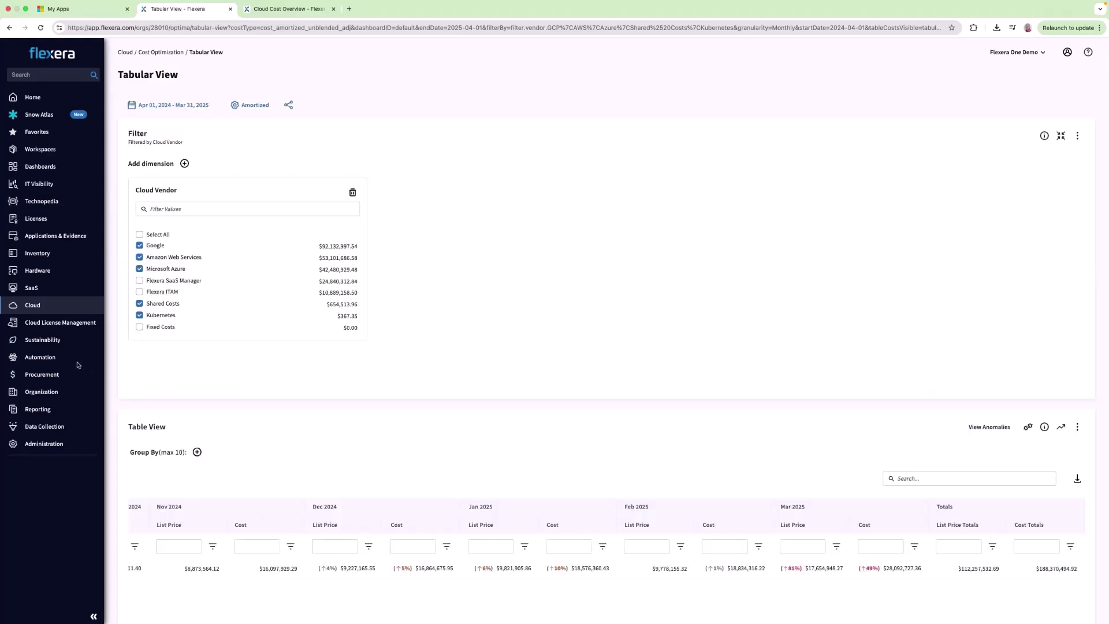
Open the Cloud dashboards
mouse_move(42, 304)
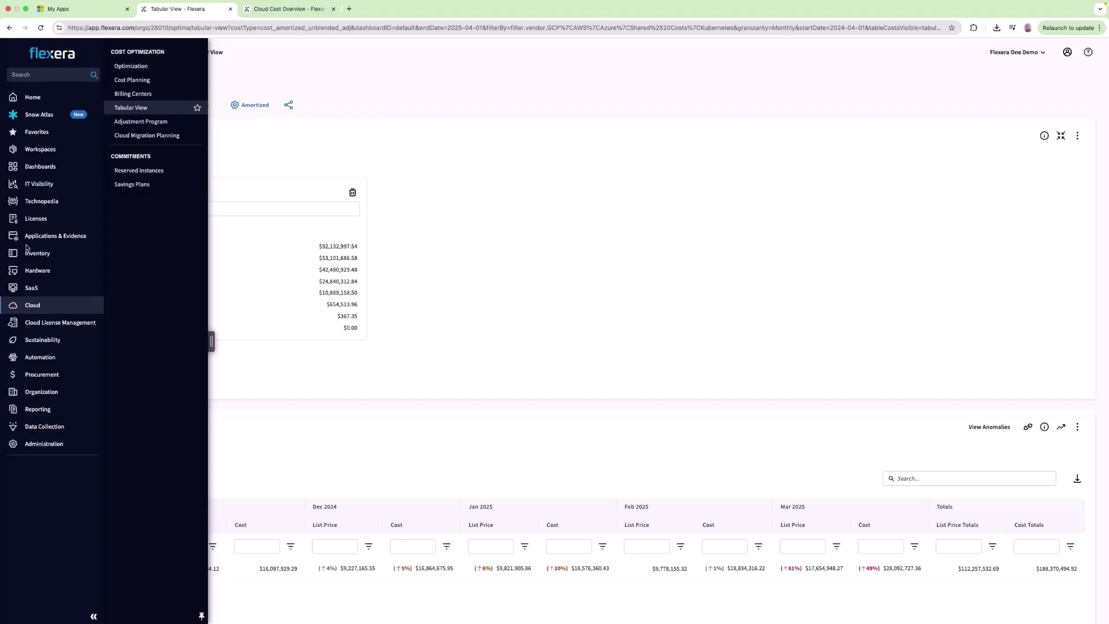
mouse_move(39, 169)
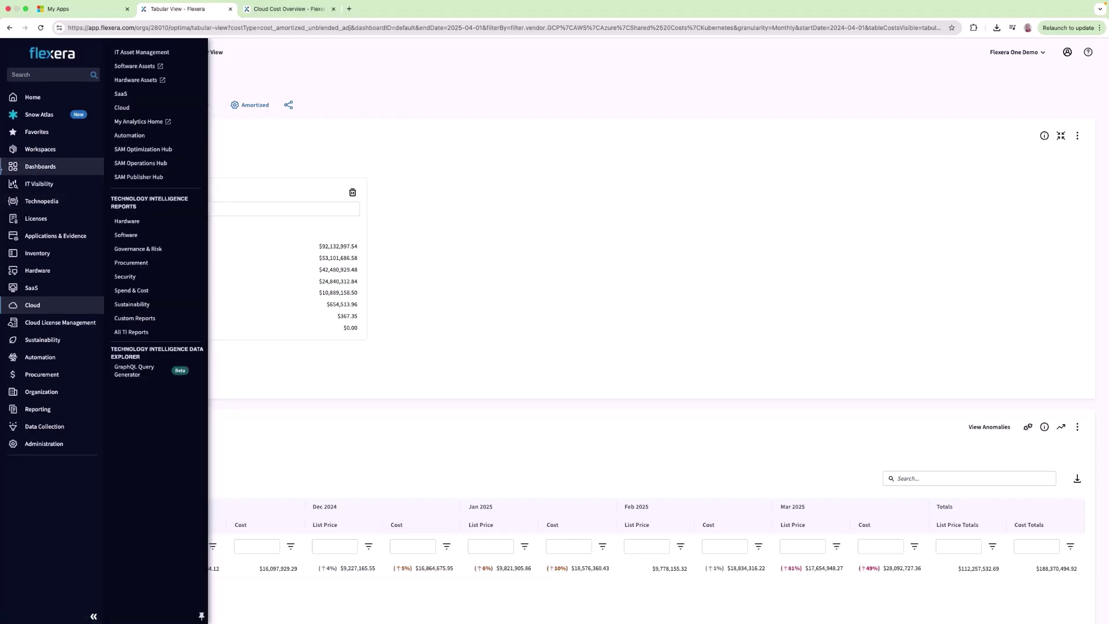
left_click(122, 108)
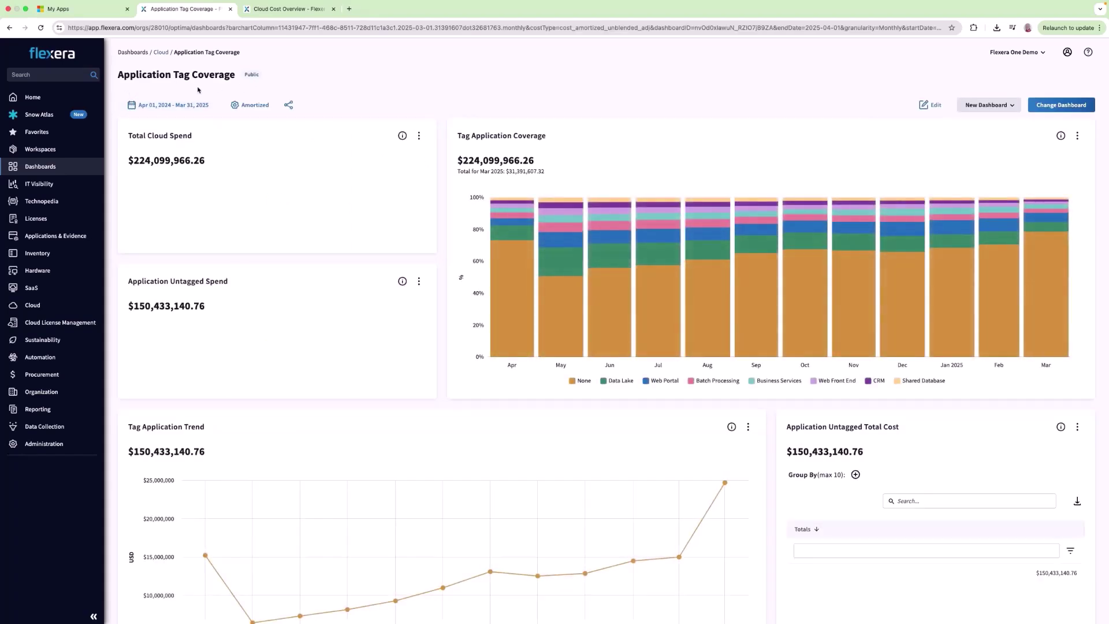
Search the dashboard list for "cloud" and switch to the built-in Cloud Cost Overview dashboard
left_click(1079, 106)
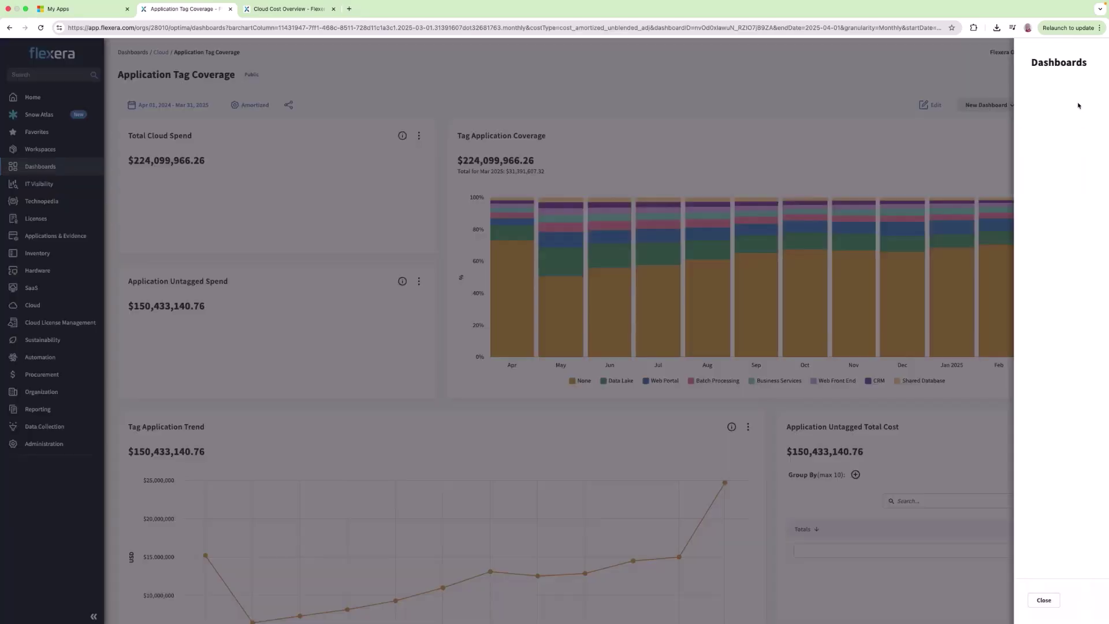
left_click(976, 94)
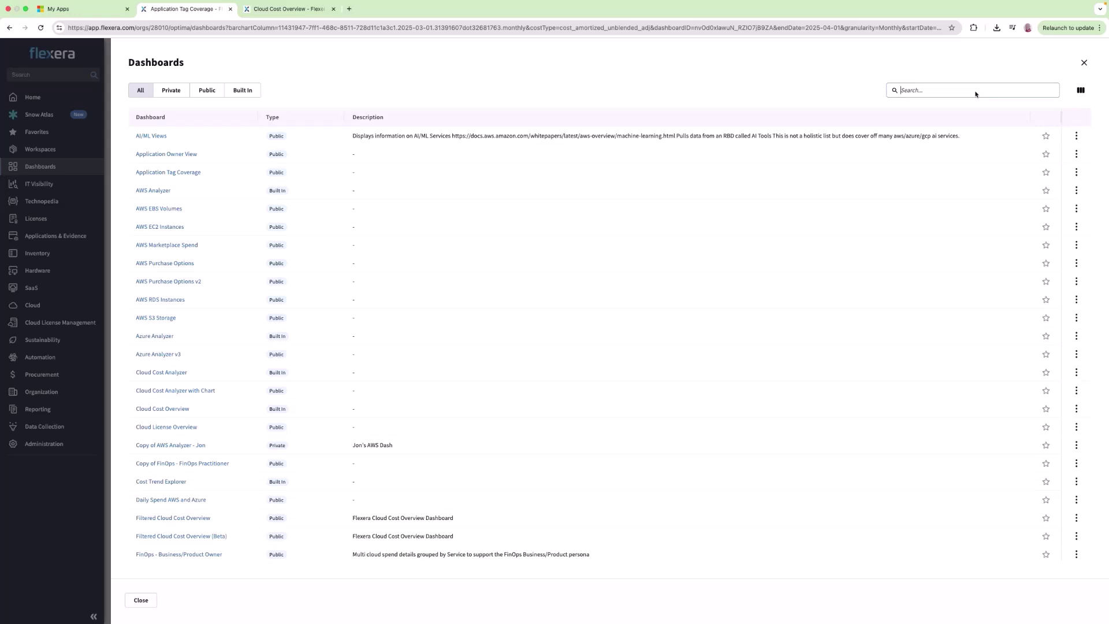
type("cloud")
key("Return")
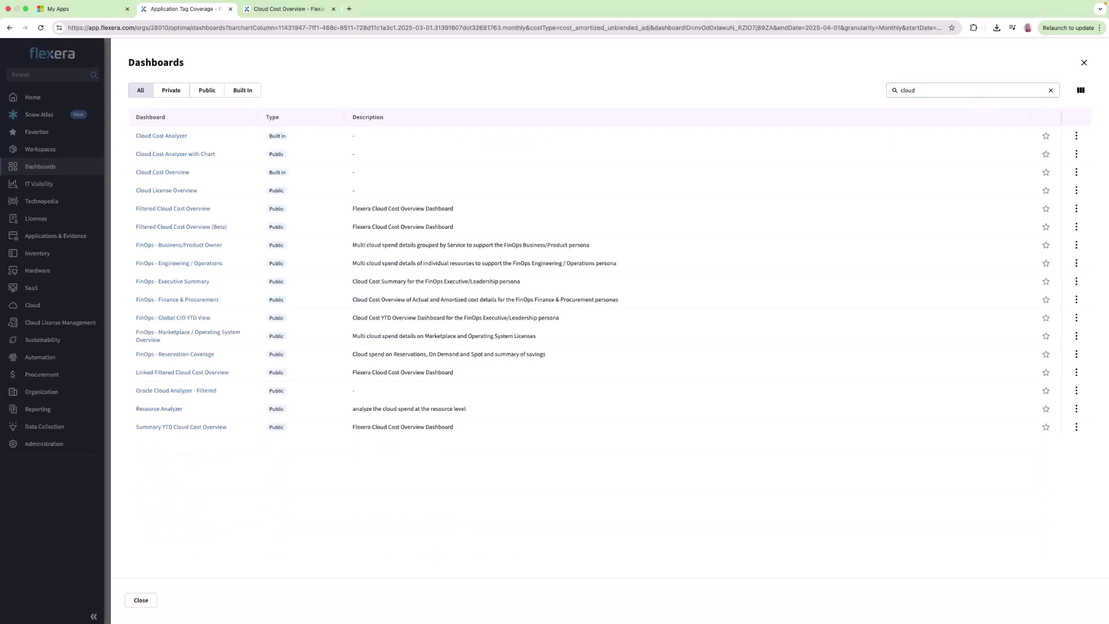
left_click(171, 172)
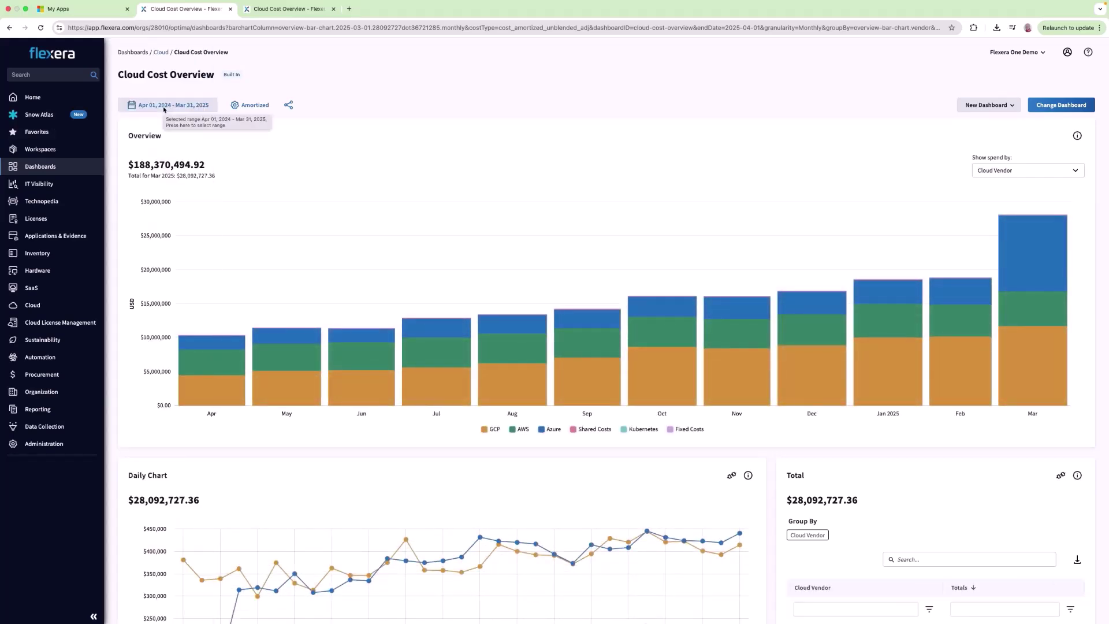
Examine the Cloud Cost Overview's date range choices, the dimensions for showing spend, and the Azure entry in the chart legend
left_click(188, 106)
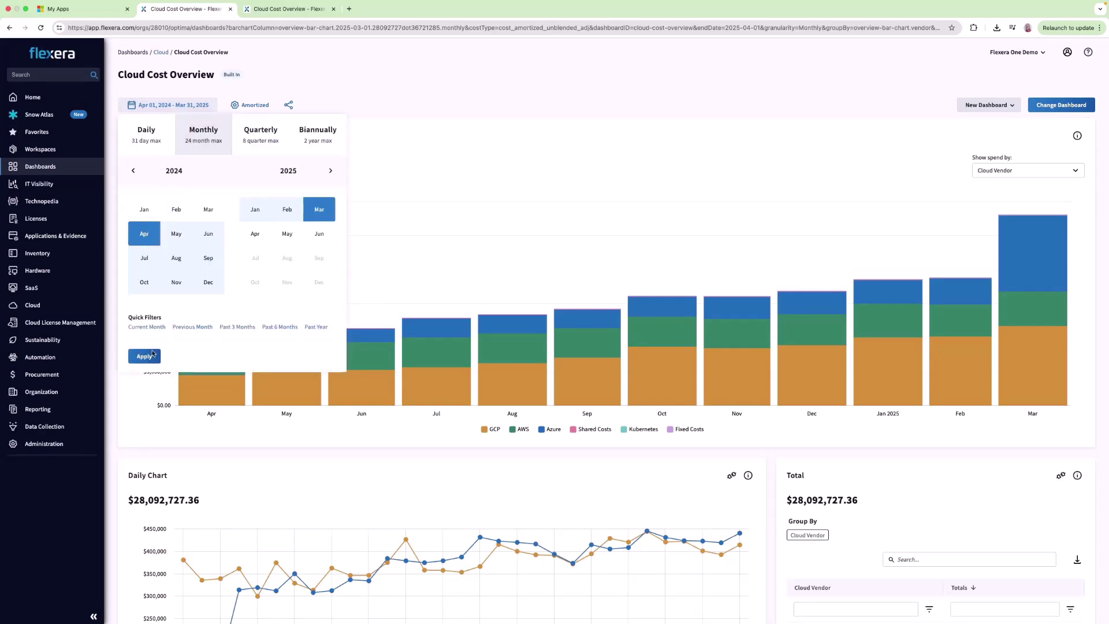
left_click(750, 174)
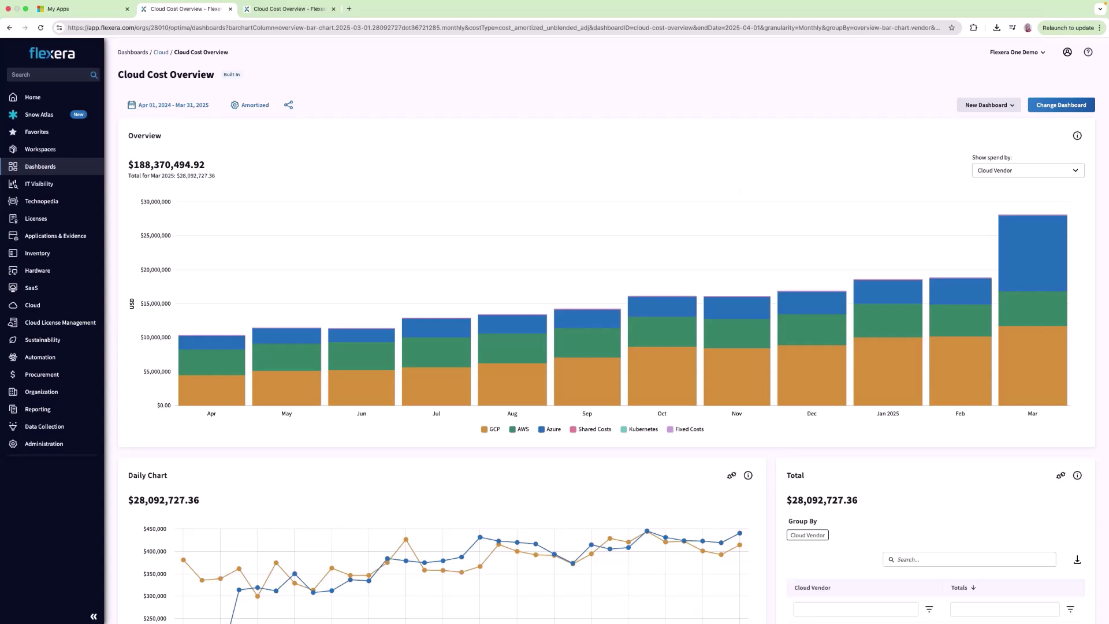
left_click(1078, 172)
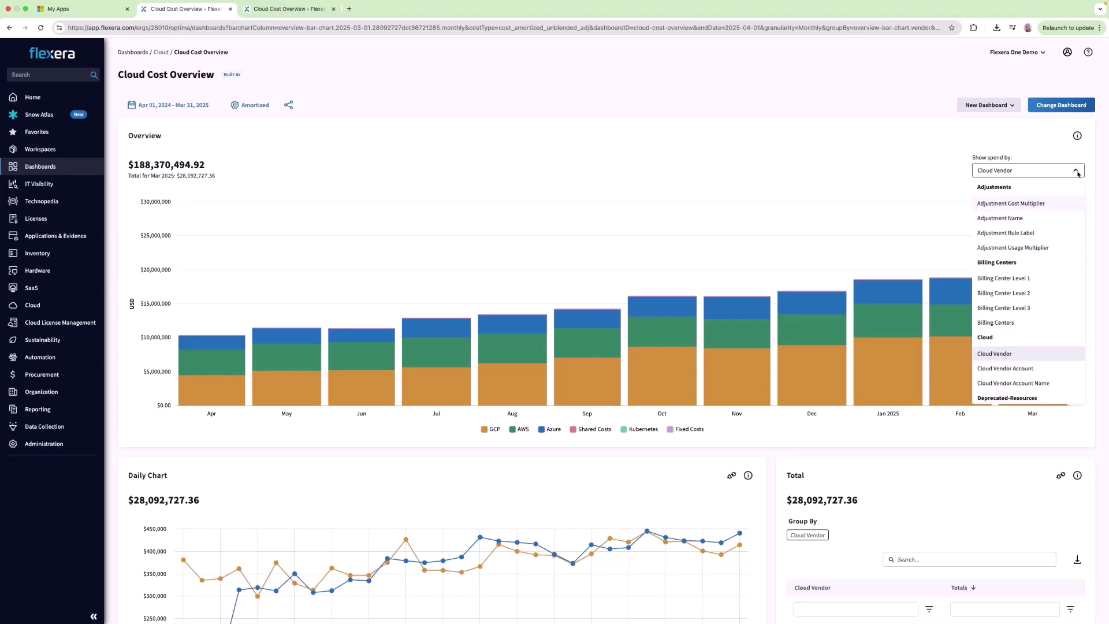
scroll(1063, 284, "down", 2)
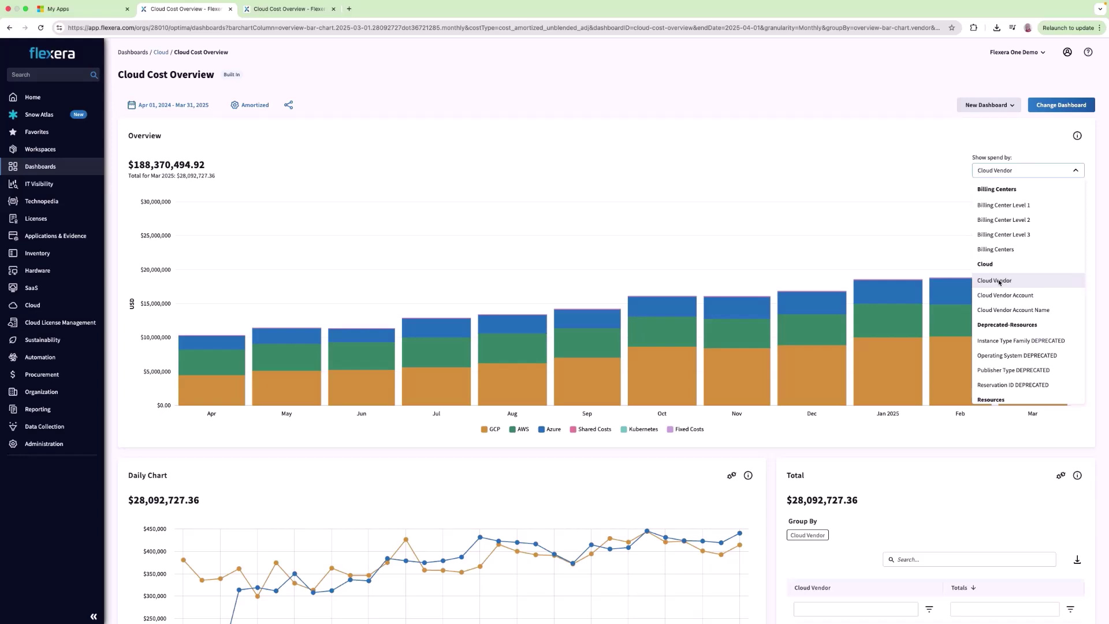
left_click(918, 241)
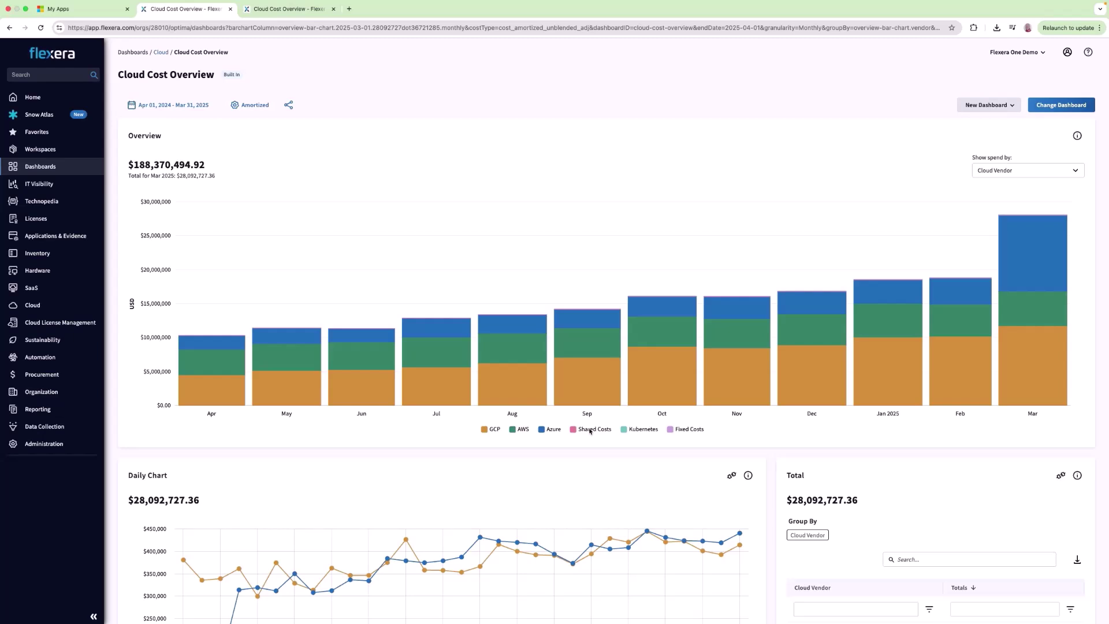
left_click(554, 429)
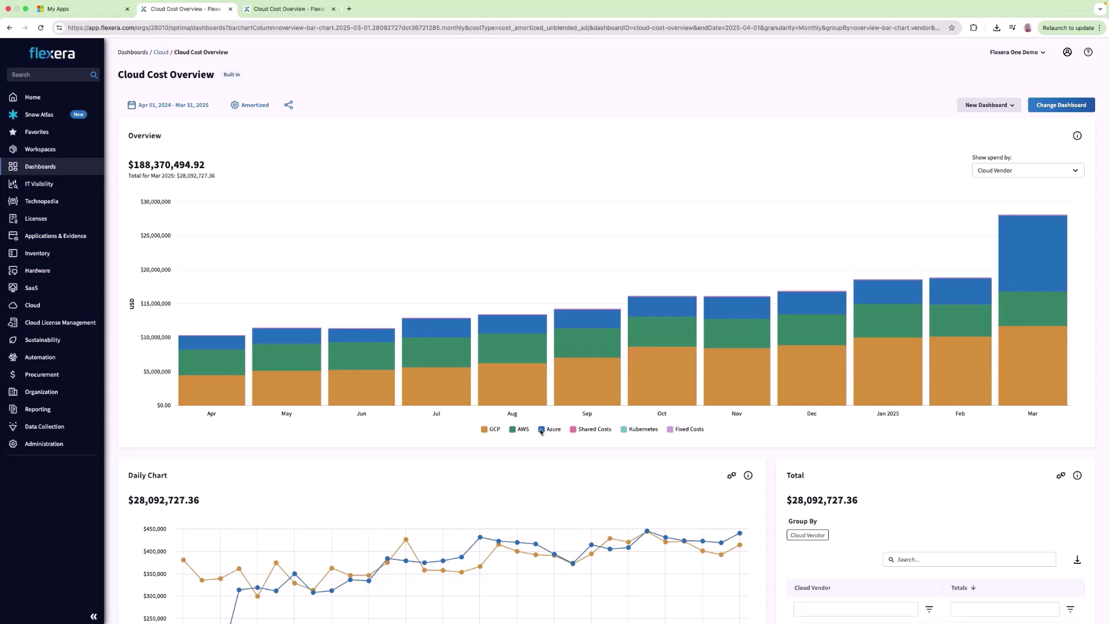
Hide the AWS and GCP series in the Overview spend chart
left_click(511, 430)
left_click(484, 429)
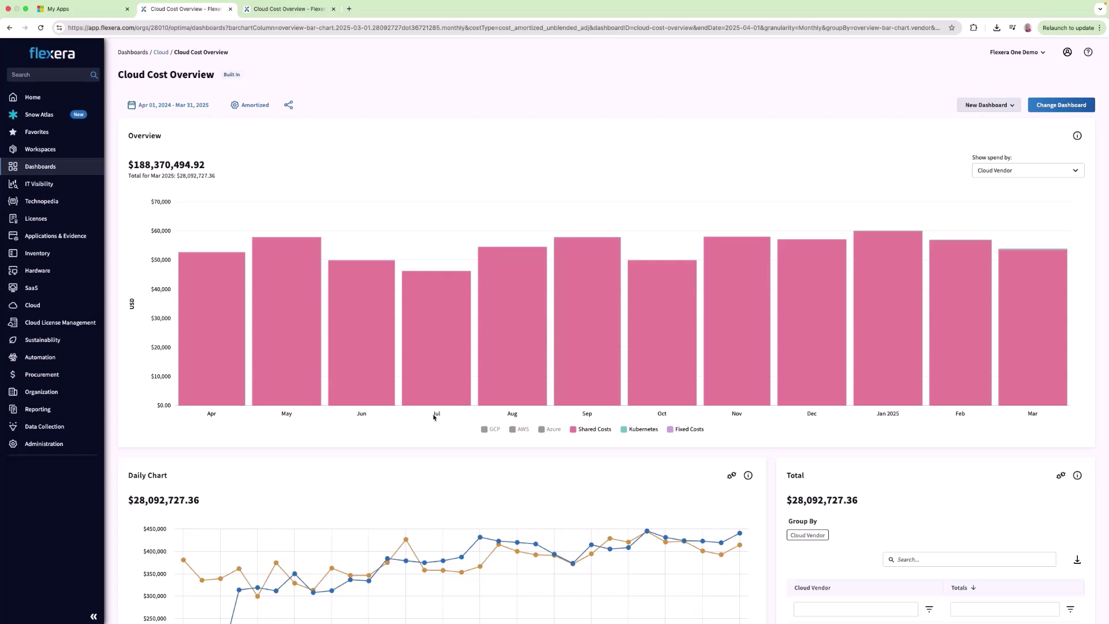
Examine the Daily Chart, the Total table, the Cloud Spend Breakdown and the options for creating a new dashboard
scroll(434, 416, "down", 5)
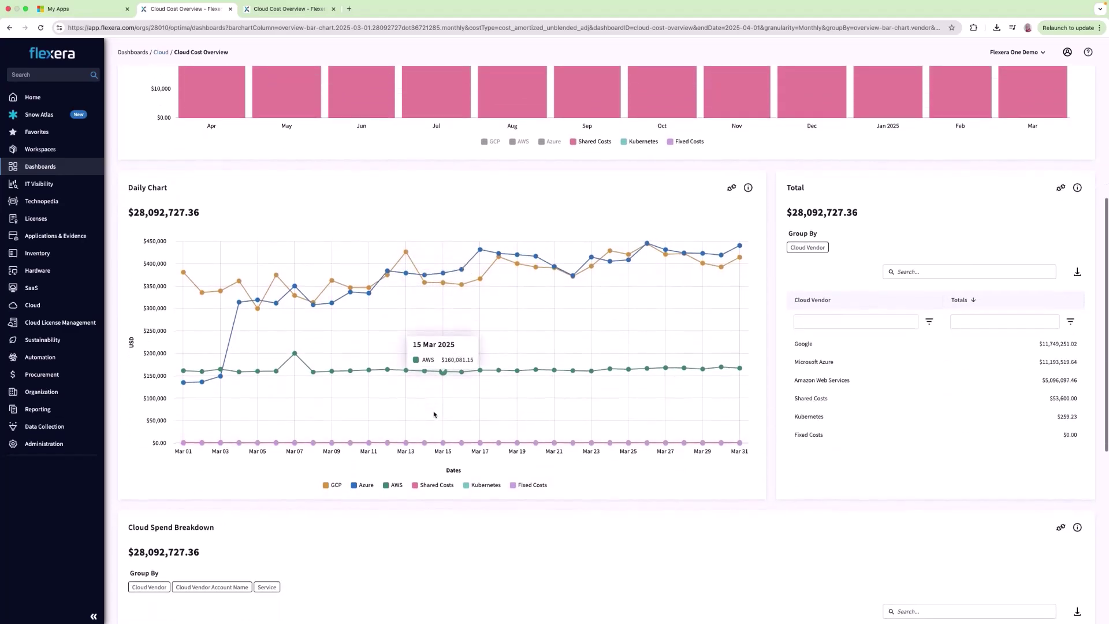
scroll(435, 414, "down", 1)
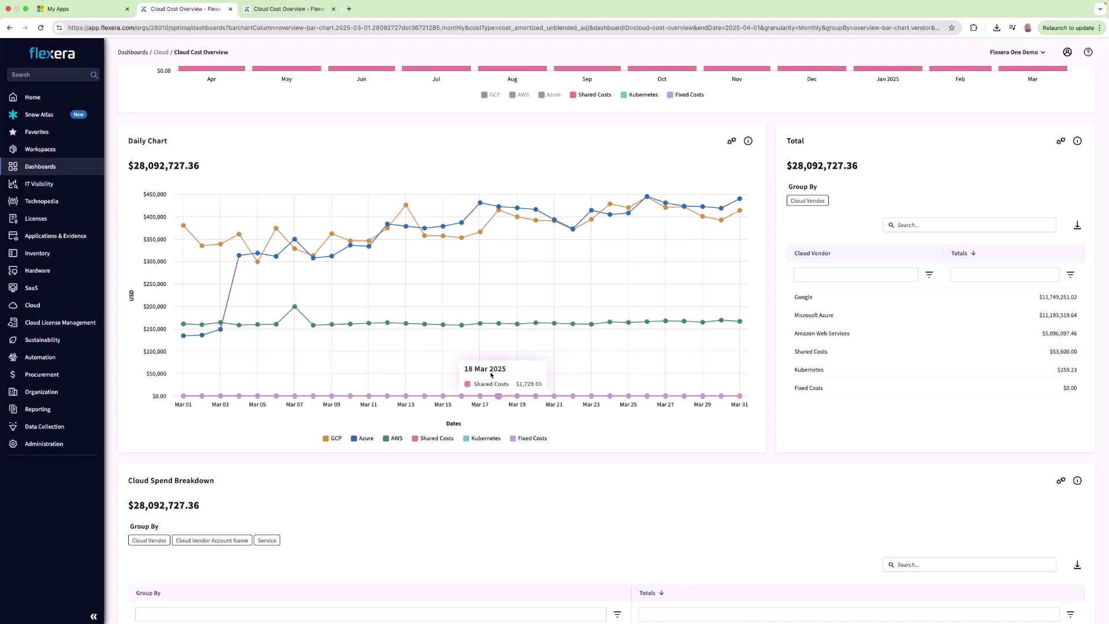
scroll(609, 433, "down", 1)
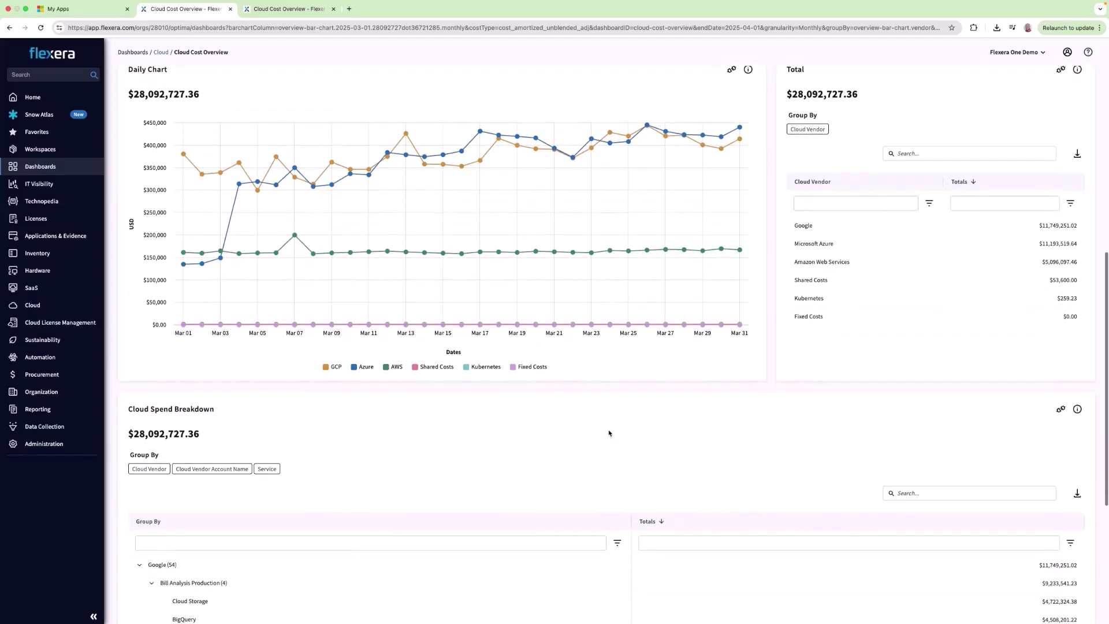
scroll(571, 458, "down", 4)
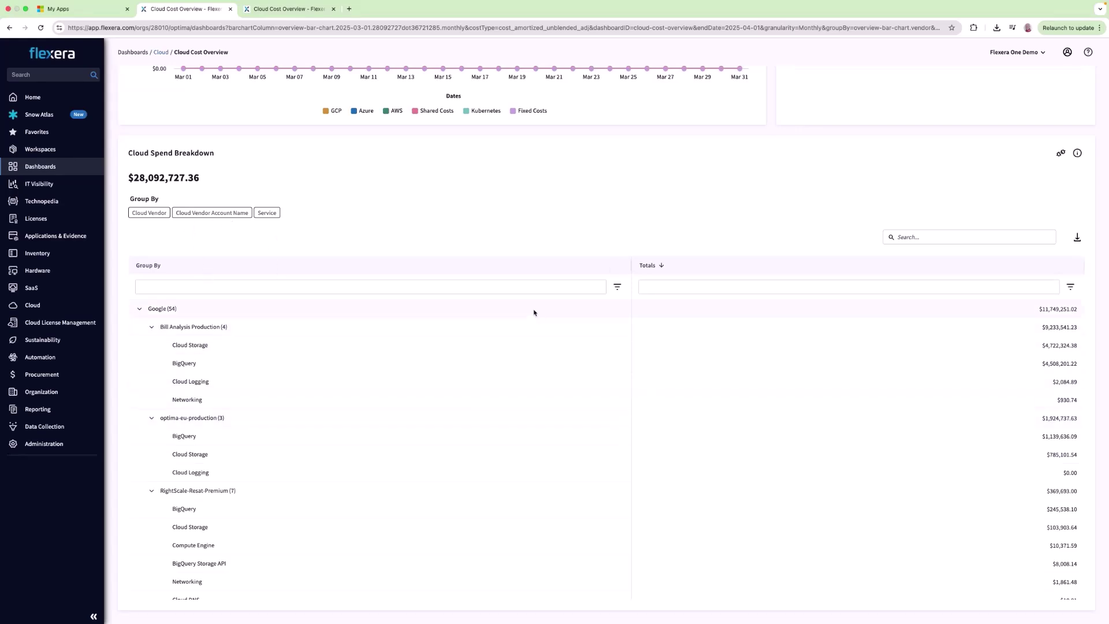
scroll(534, 313, "up", 7)
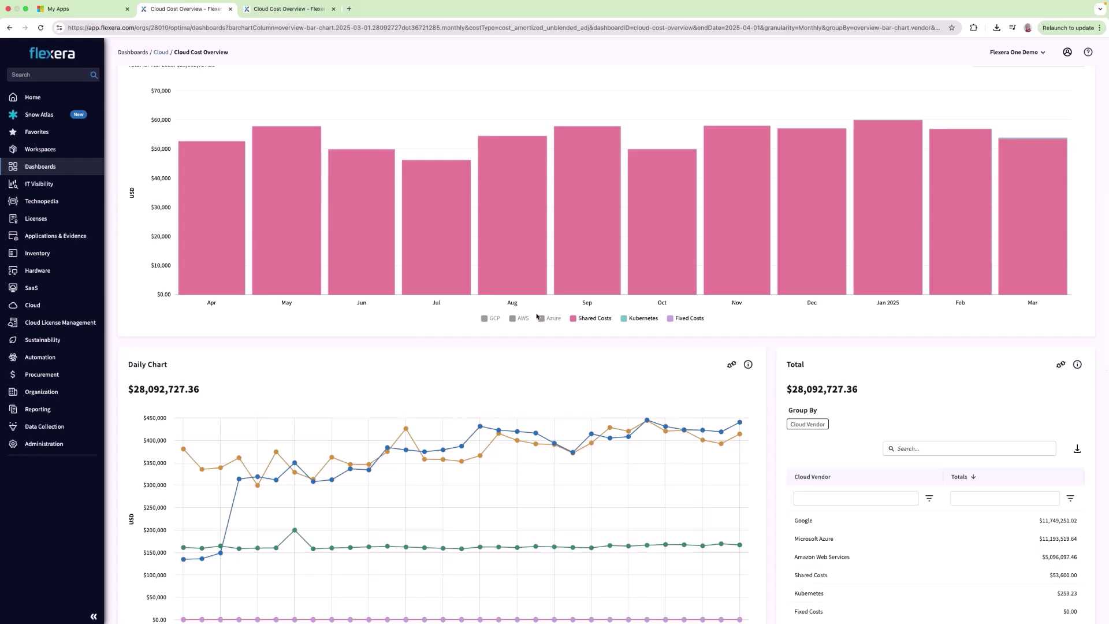
scroll(595, 181, "up", 1)
scroll(697, 135, "up", 2)
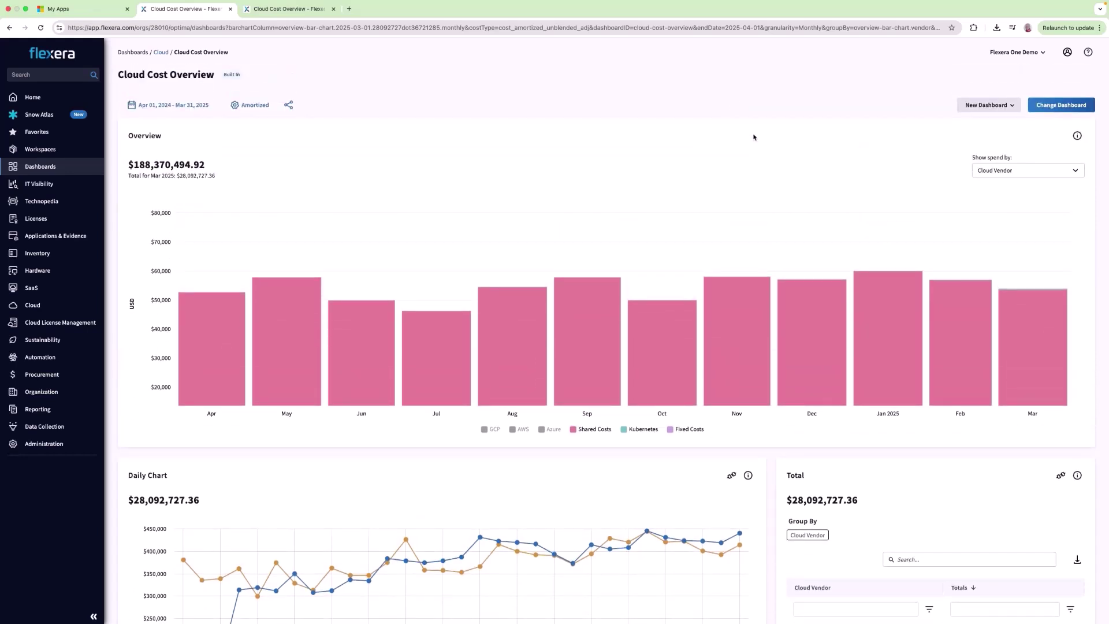
left_click(1015, 105)
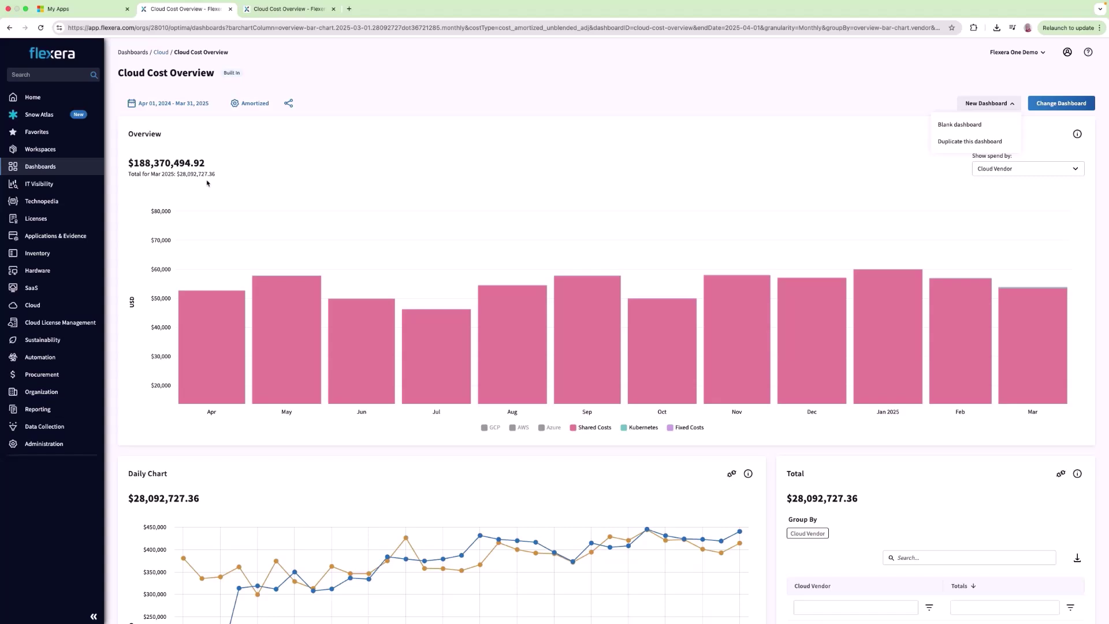
Restore the GCP, AWS and Azure series in the Overview chart and dismiss the new-dashboard options
left_click(485, 430)
left_click(516, 429)
left_click(546, 429)
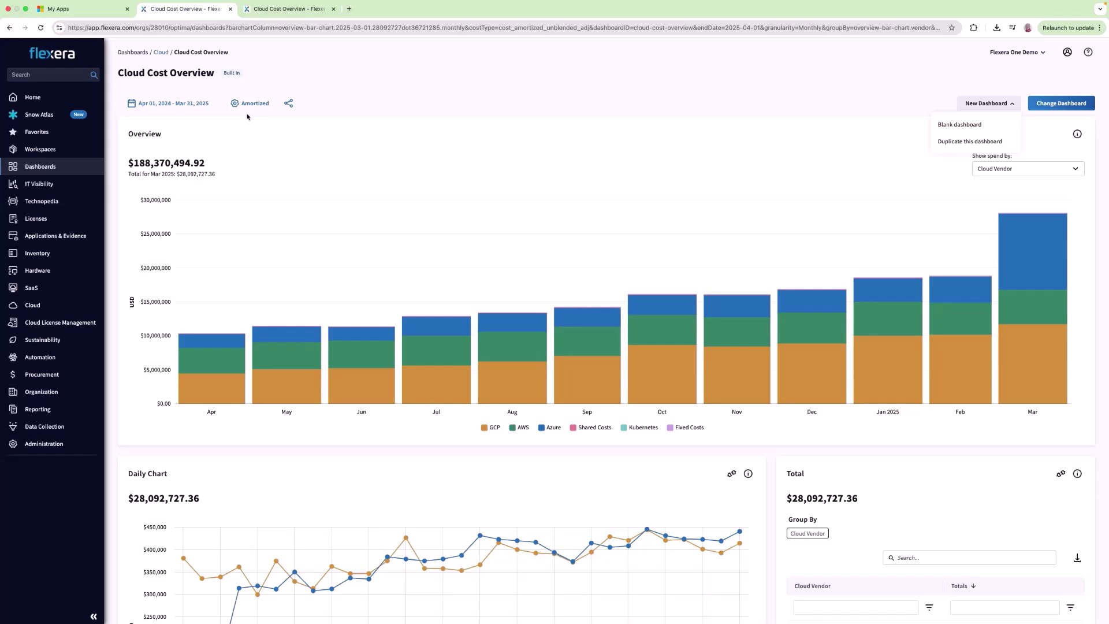
left_click(550, 104)
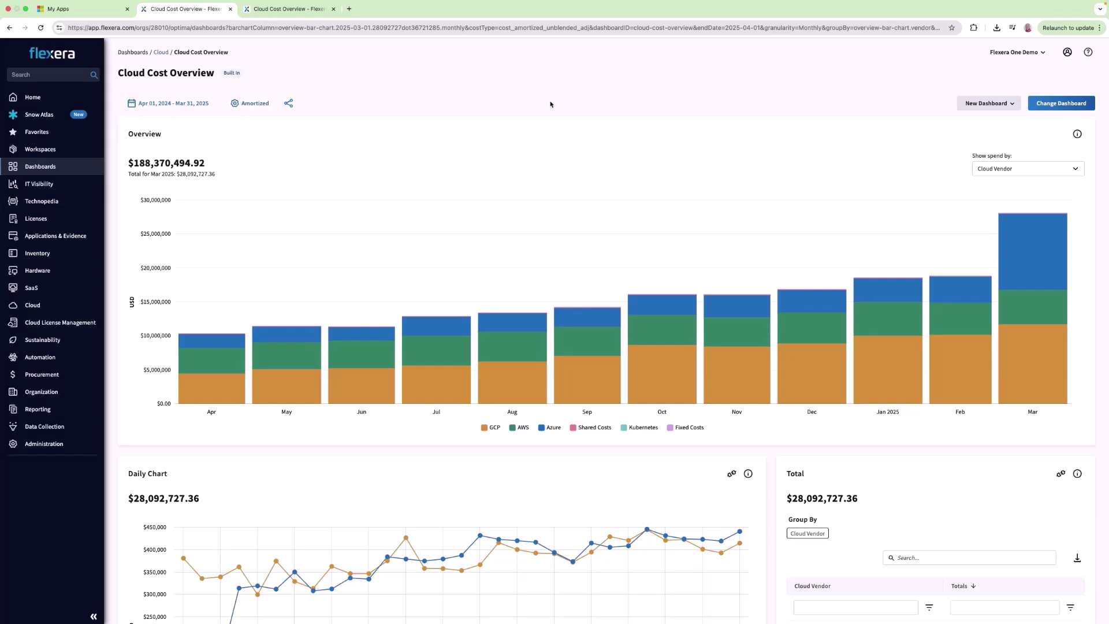